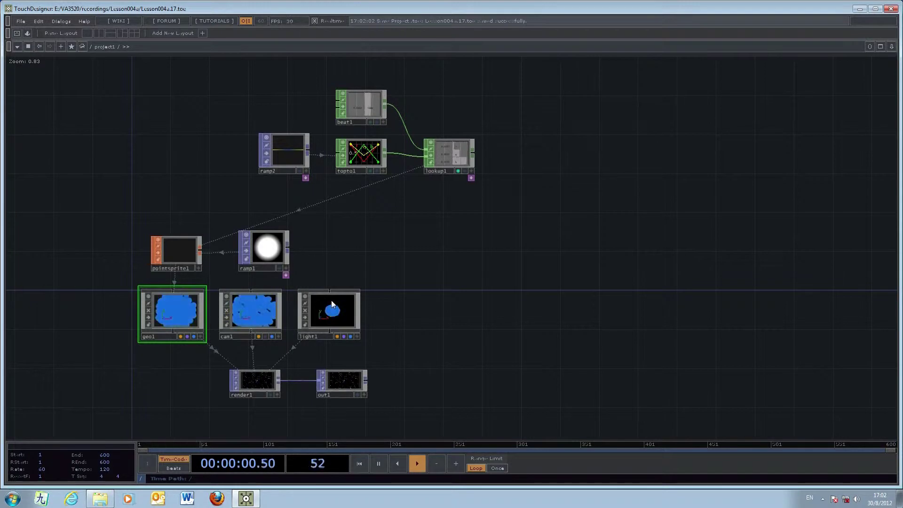
Step: Briefly show out1's output behind the network, then frame the render1 and out1 nodes
{"action": "left_click", "coordinate": [358, 395]}
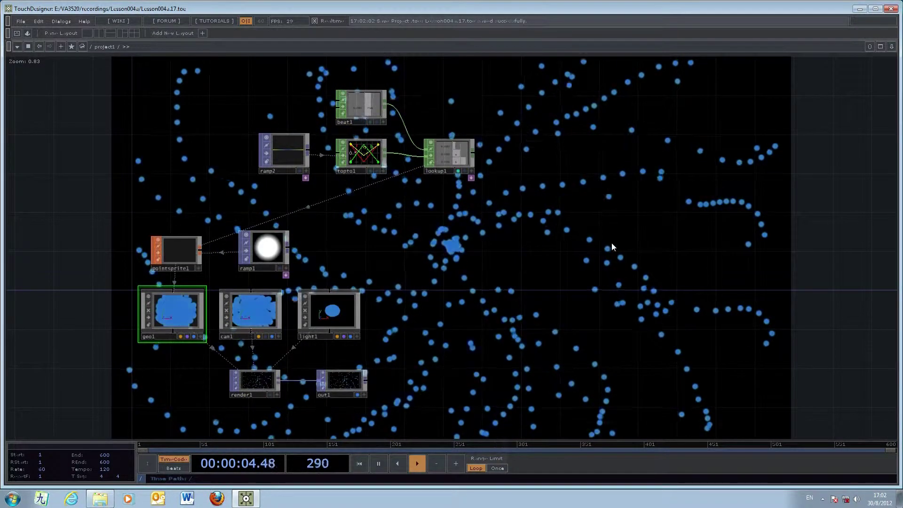
{"action": "left_click", "coordinate": [358, 394]}
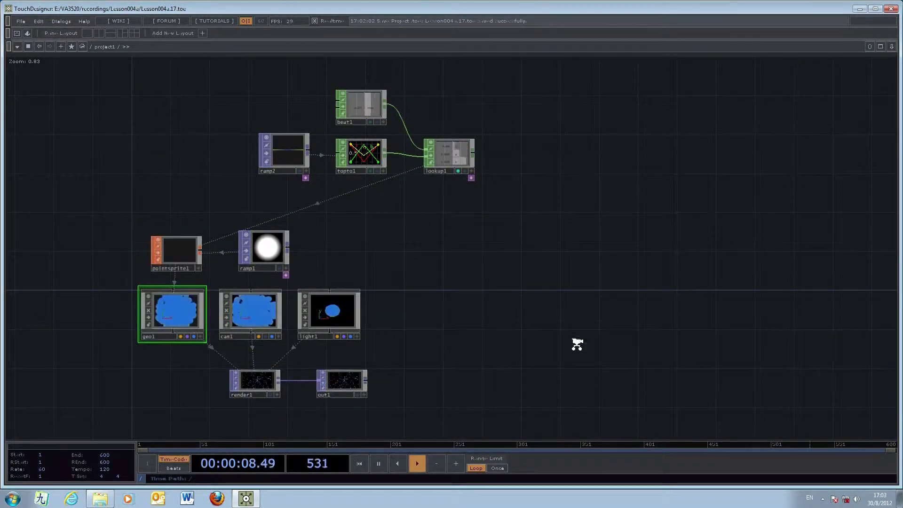
{"action": "scroll", "coordinate": [576, 347], "scroll_direction": "up", "scroll_amount": 3}
{"action": "left_click_drag", "start_coordinate": [489, 337], "coordinate": [511, 309]}
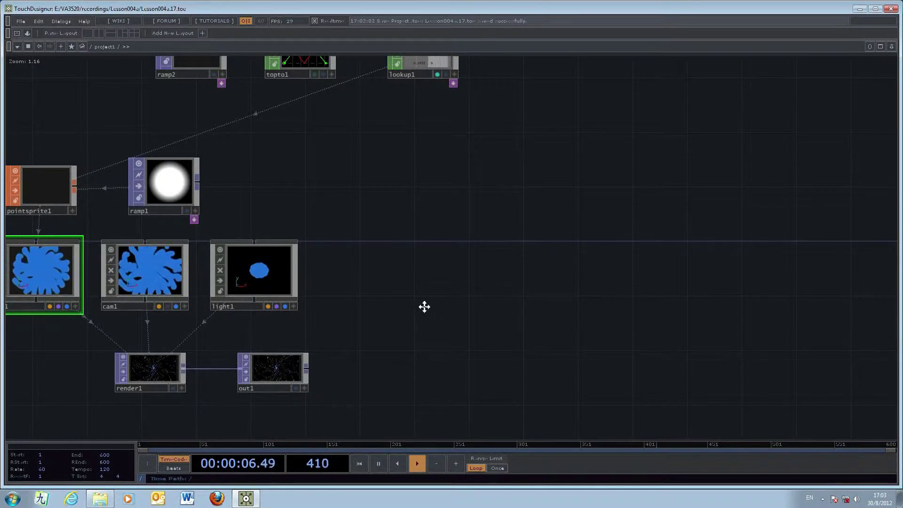
{"action": "left_click_drag", "start_coordinate": [424, 307], "coordinate": [466, 243]}
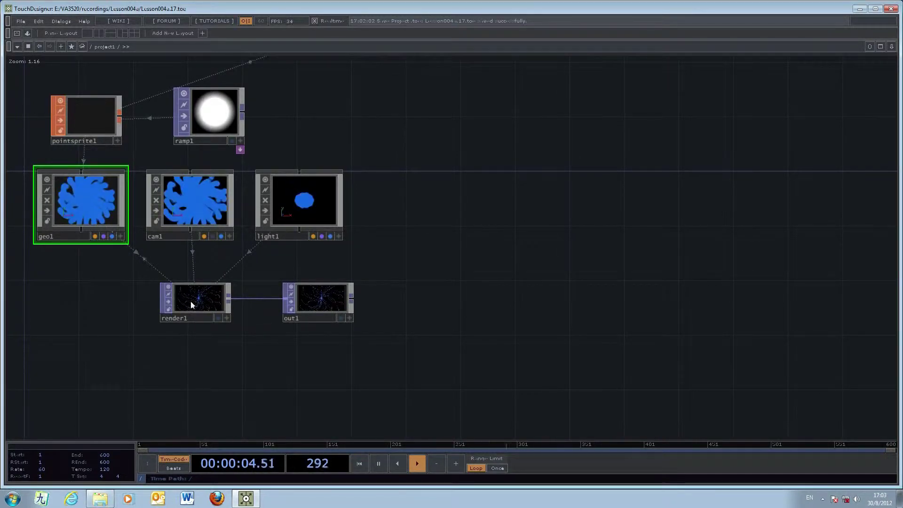
Step: Disconnect the render1→out1 wire and move out1 far to the right
{"action": "right_click", "coordinate": [252, 298]}
{"action": "left_click", "coordinate": [274, 324]}
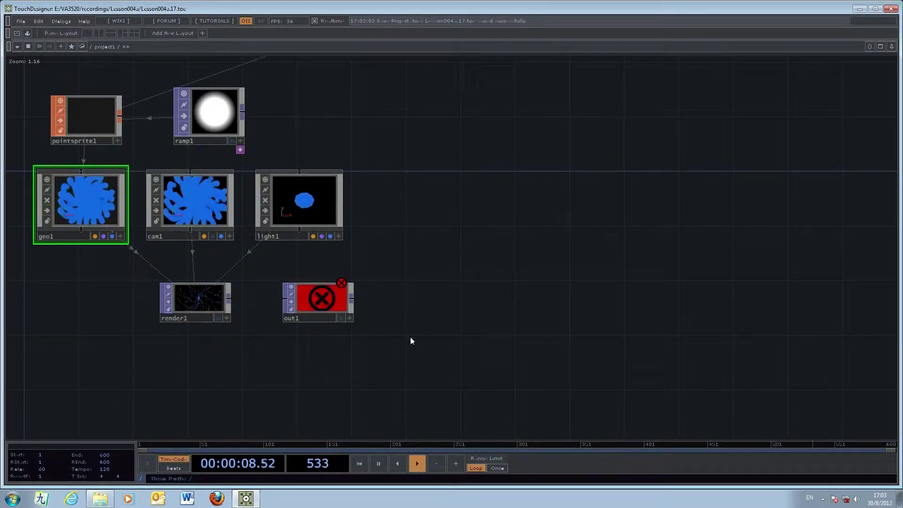
{"action": "left_click_drag", "start_coordinate": [341, 306], "coordinate": [752, 320]}
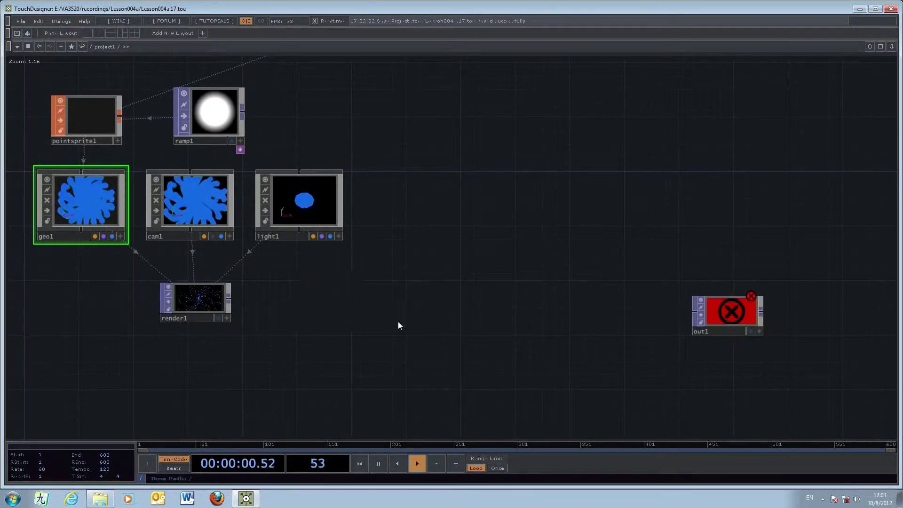
{"action": "left_click_drag", "start_coordinate": [284, 351], "coordinate": [288, 318]}
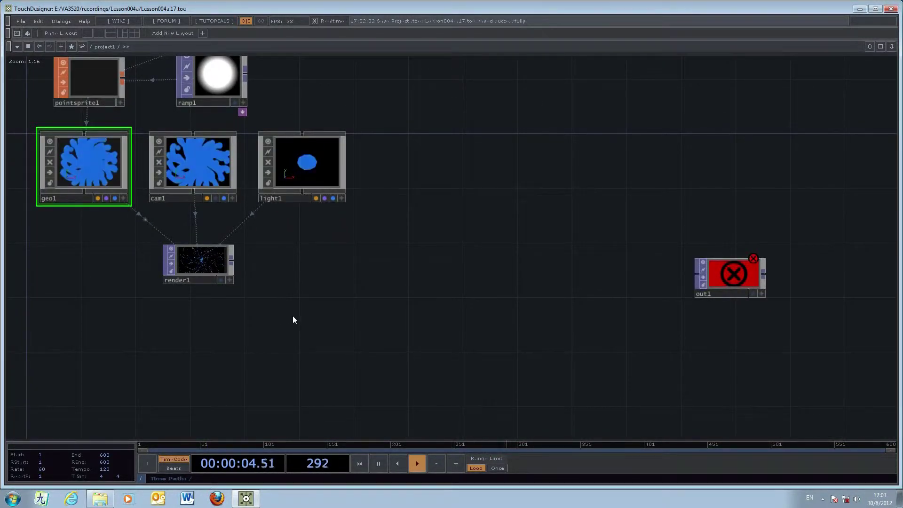
Step: Add an Over TOP from the TOP operator list, placing over1 left of out1
{"action": "key", "text": "Tab"}
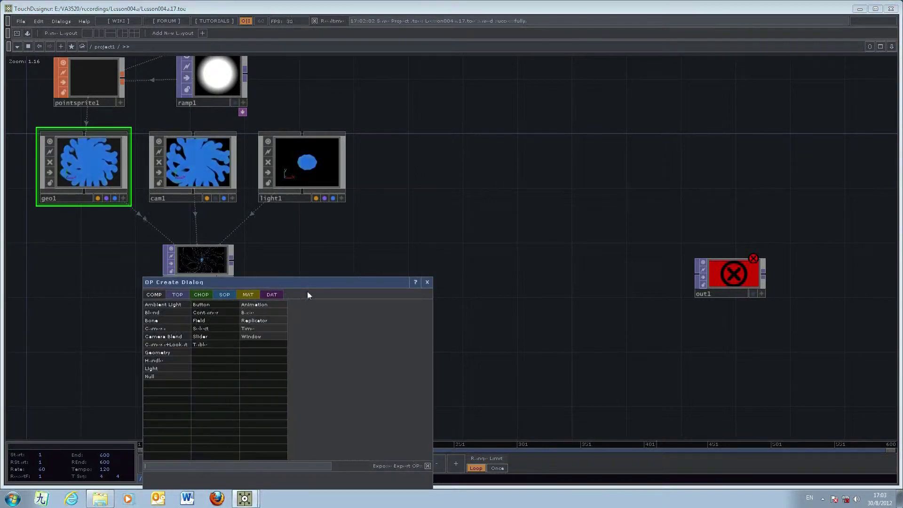
{"action": "left_click_drag", "start_coordinate": [313, 282], "coordinate": [605, 153]}
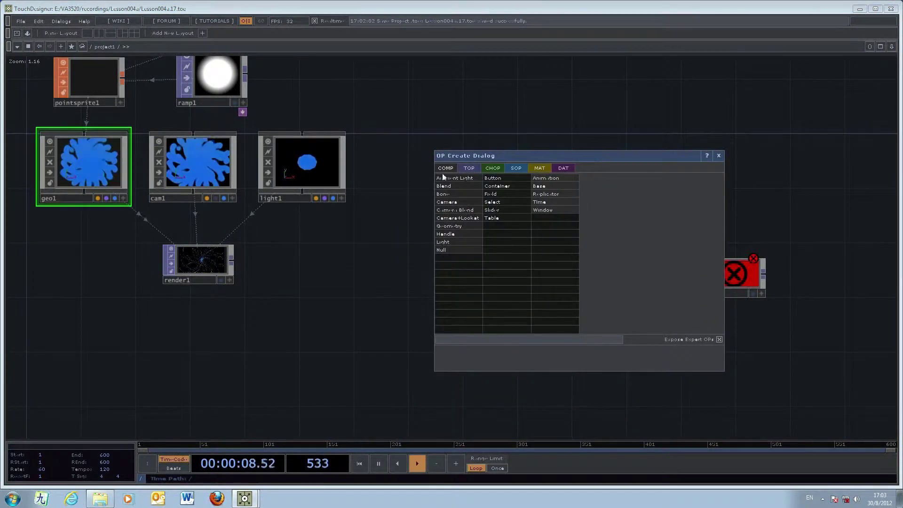
{"action": "left_click", "coordinate": [476, 168]}
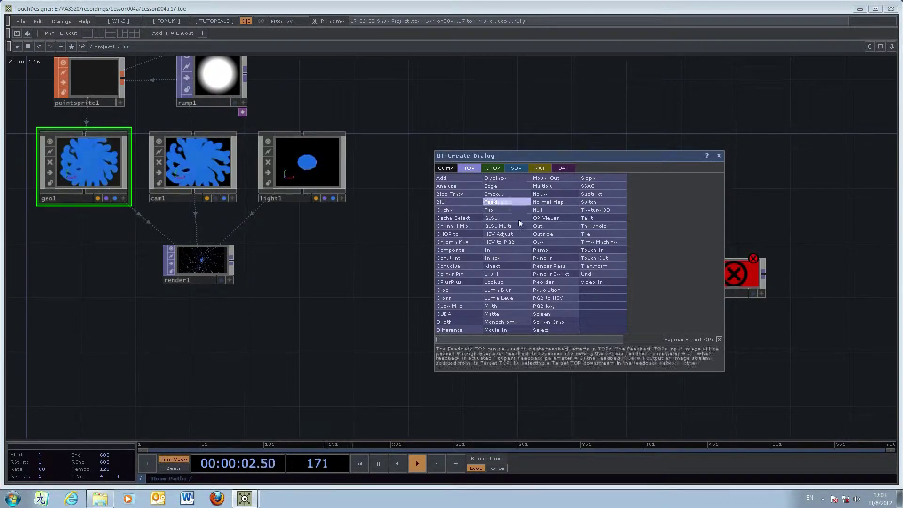
{"action": "left_click", "coordinate": [544, 245]}
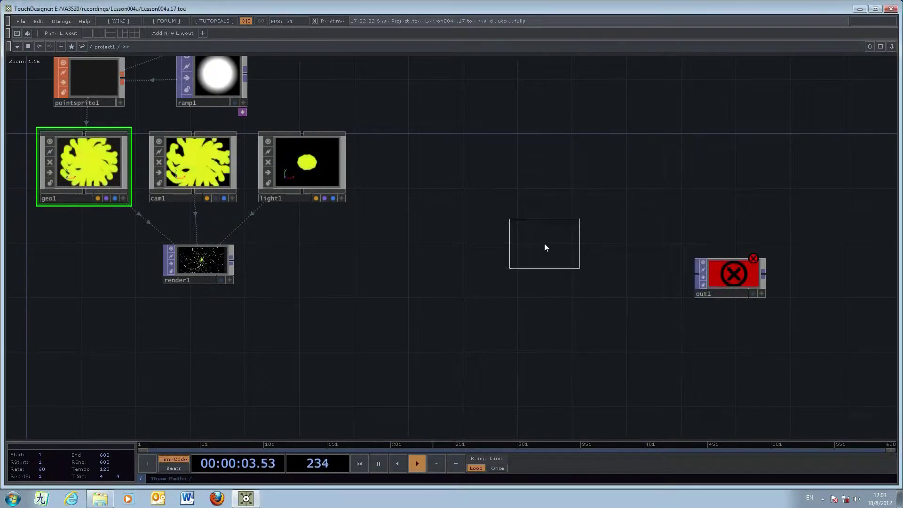
{"action": "left_click", "coordinate": [601, 298]}
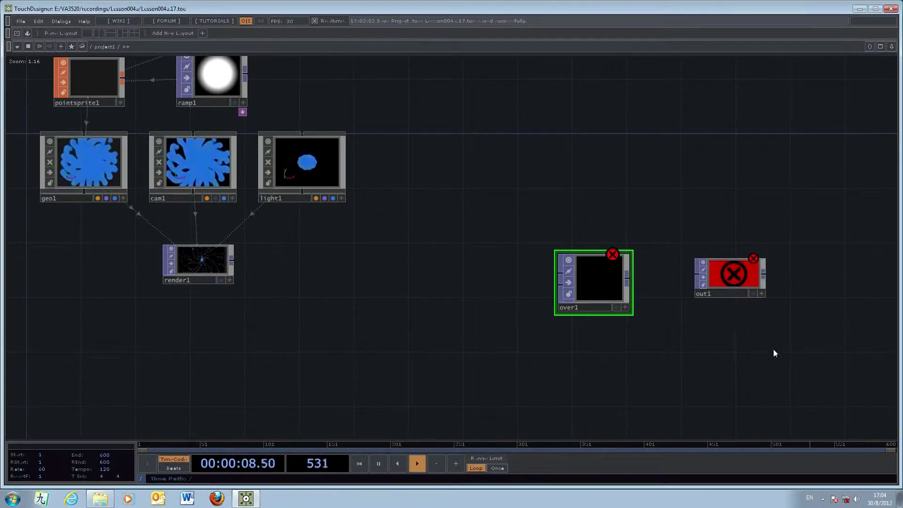
Step: Add a Feedback TOP from the operator list, placing feedback1 right of render1
{"action": "key", "text": "Tab"}
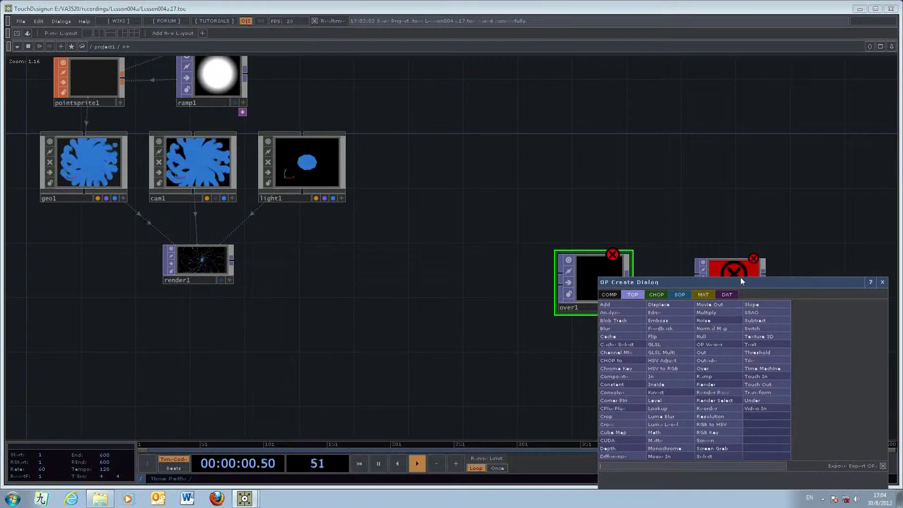
{"action": "left_click_drag", "start_coordinate": [750, 281], "coordinate": [678, 185]}
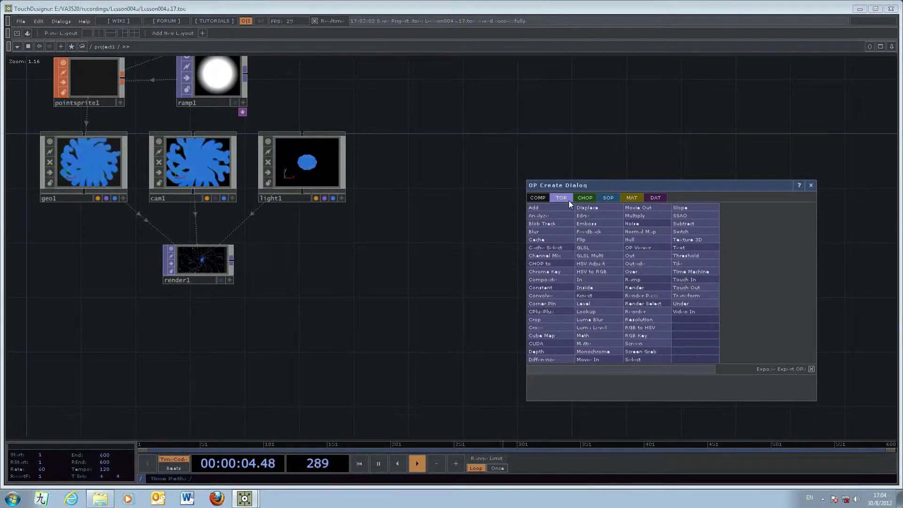
{"action": "left_click", "coordinate": [594, 232]}
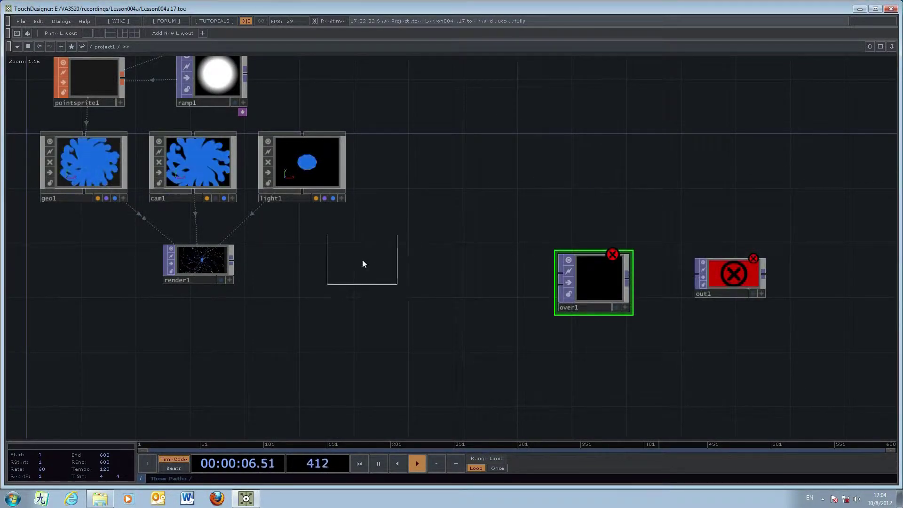
{"action": "left_click", "coordinate": [363, 259]}
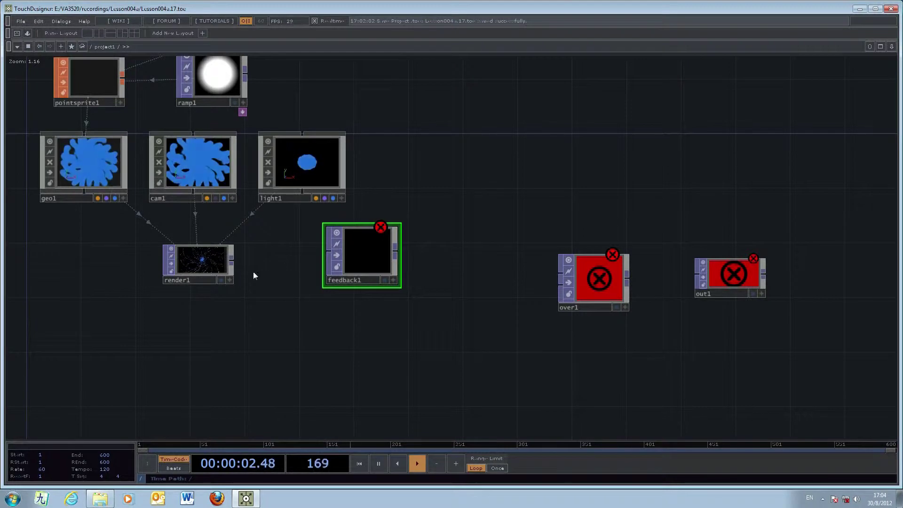
Step: Wire render1's output into both feedback1 and over1, moving render1 lower
{"action": "left_click_drag", "start_coordinate": [234, 262], "coordinate": [312, 253]}
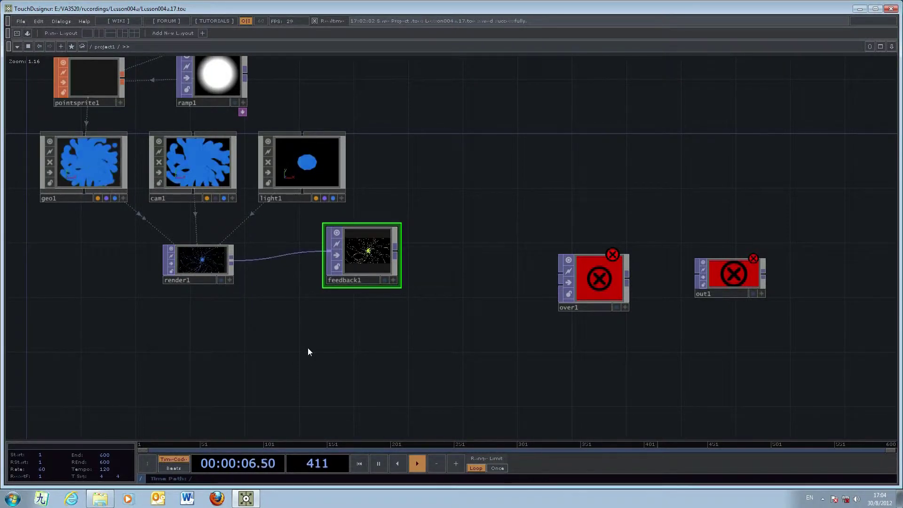
{"action": "left_click_drag", "start_coordinate": [186, 271], "coordinate": [186, 299]}
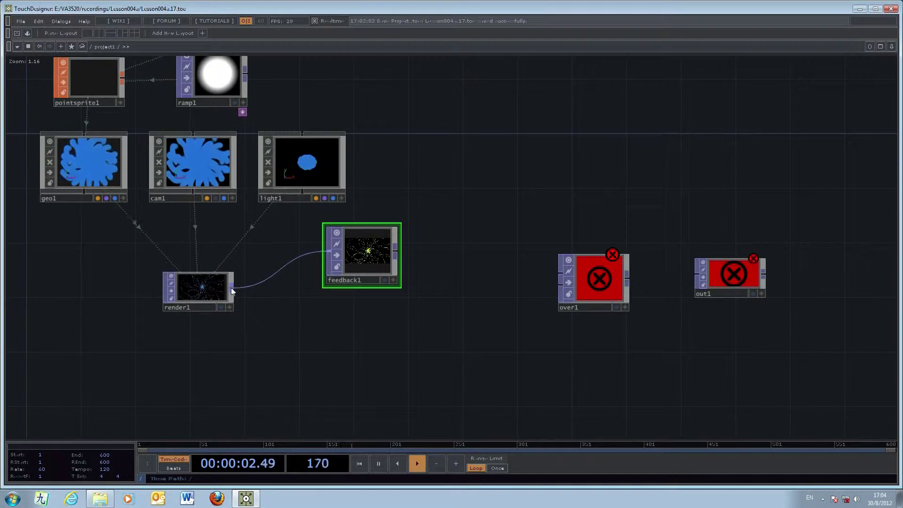
{"action": "left_click_drag", "start_coordinate": [230, 287], "coordinate": [540, 297]}
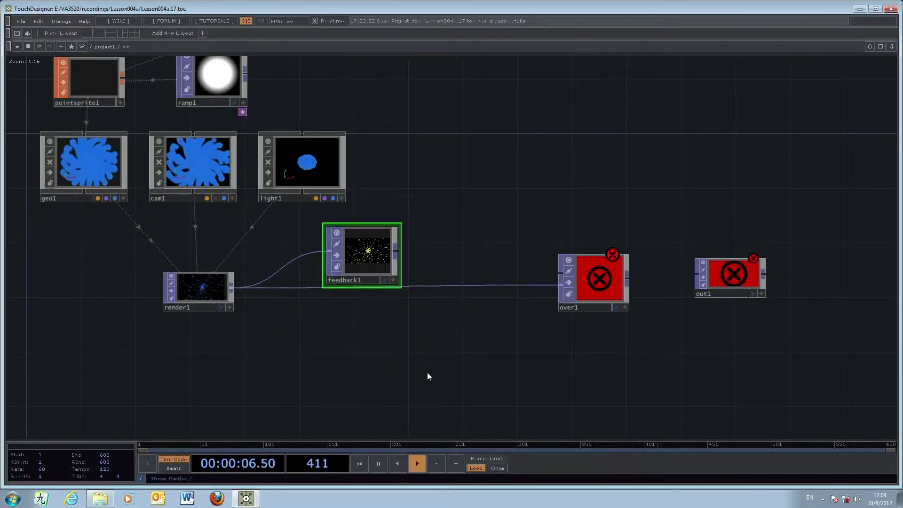
Step: Move over1 and out1 down side by side and connect over1 into out1
{"action": "left_click_drag", "start_coordinate": [602, 287], "coordinate": [572, 363]}
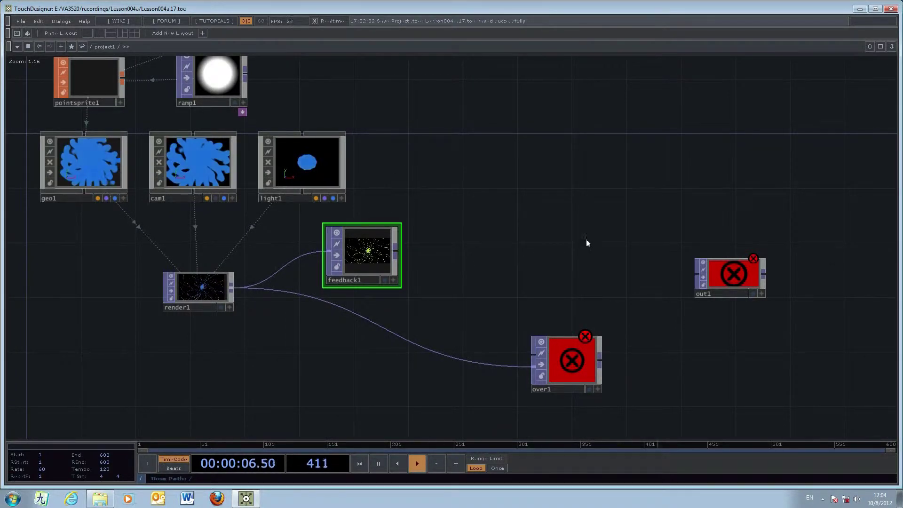
{"action": "left_click_drag", "start_coordinate": [729, 288], "coordinate": [675, 369]}
{"action": "left_click_drag", "start_coordinate": [600, 360], "coordinate": [642, 358]}
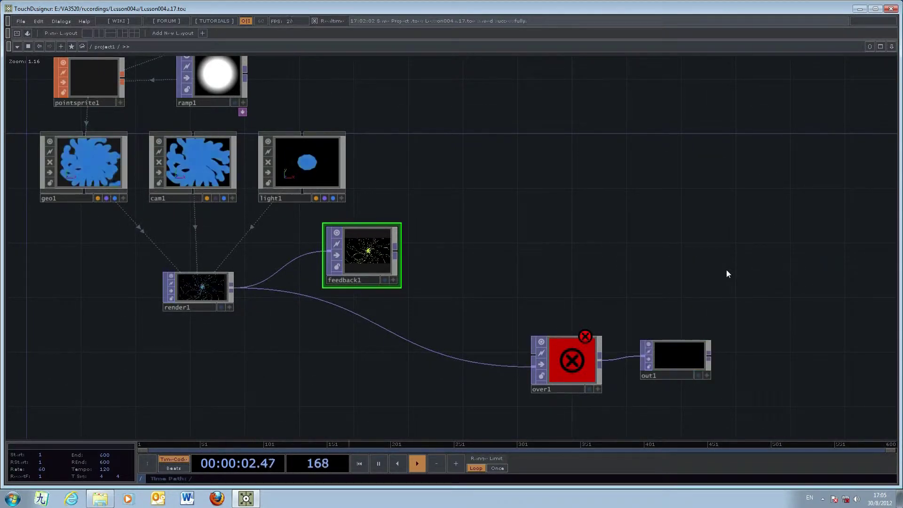
{"action": "key", "text": "Tab"}
{"action": "left_click_drag", "start_coordinate": [736, 260], "coordinate": [752, 171]}
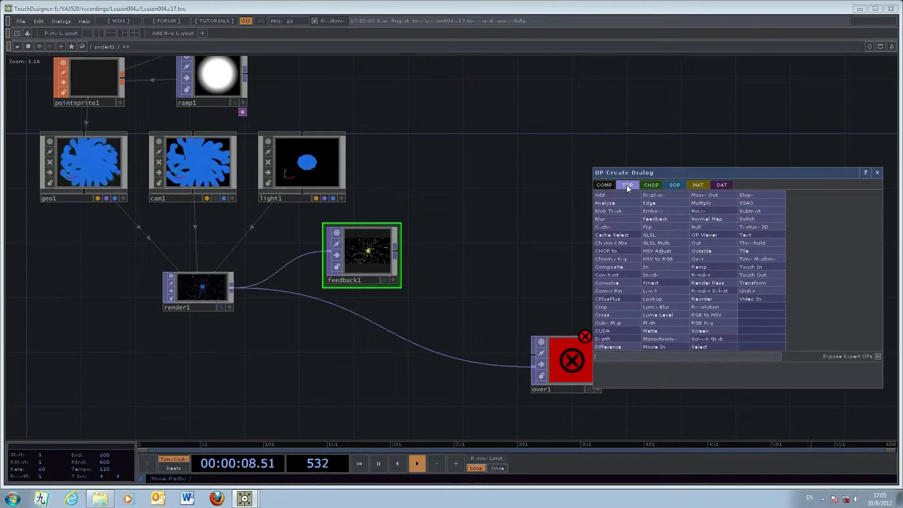
Step: Add level1 right of feedback1 and wire feedback1 into level1 and level1 into over1
{"action": "type", "text": "out"}
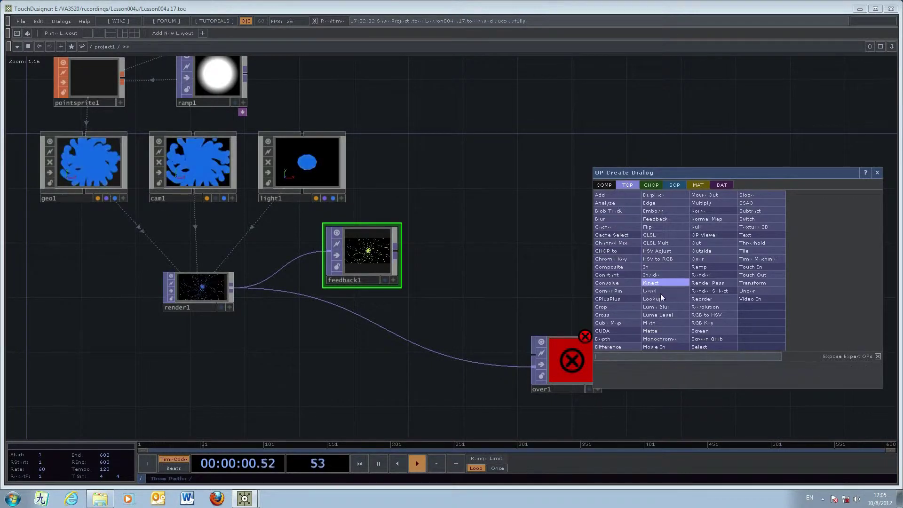
{"action": "key", "text": "Return"}
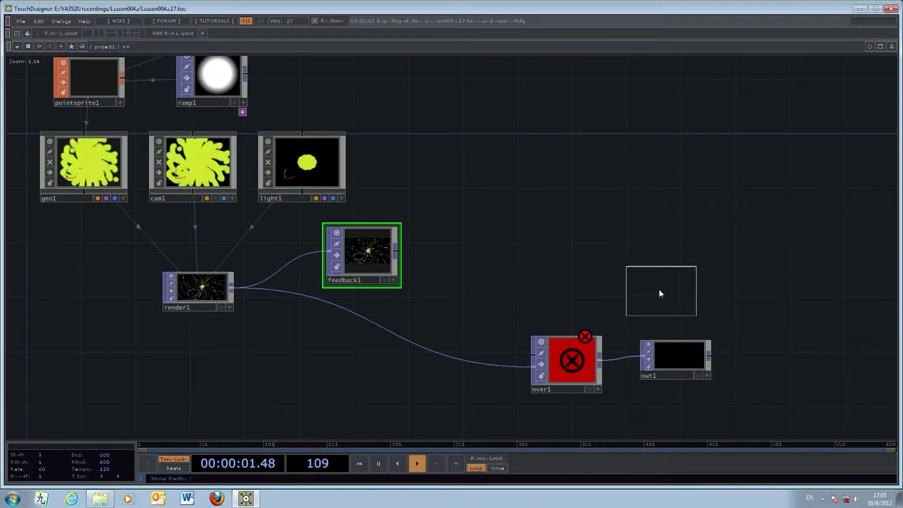
{"action": "left_click", "coordinate": [490, 250]}
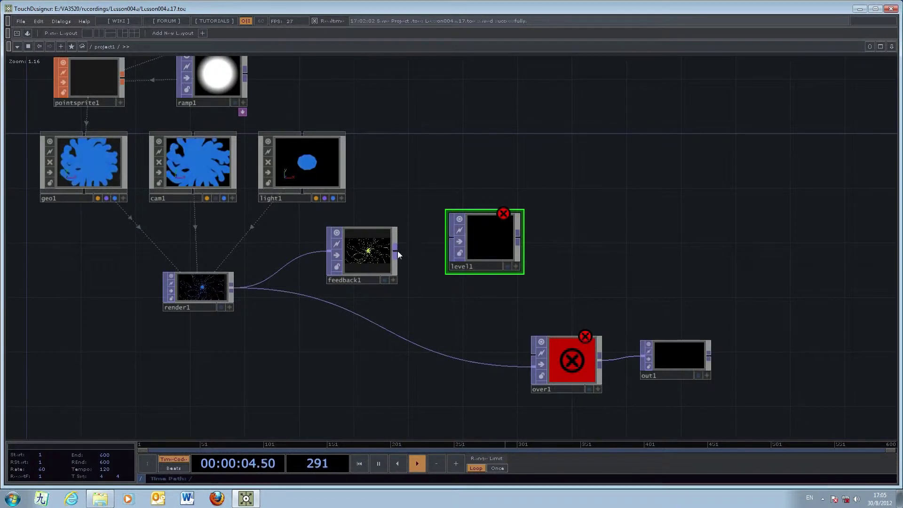
{"action": "left_click_drag", "start_coordinate": [397, 250], "coordinate": [451, 238]}
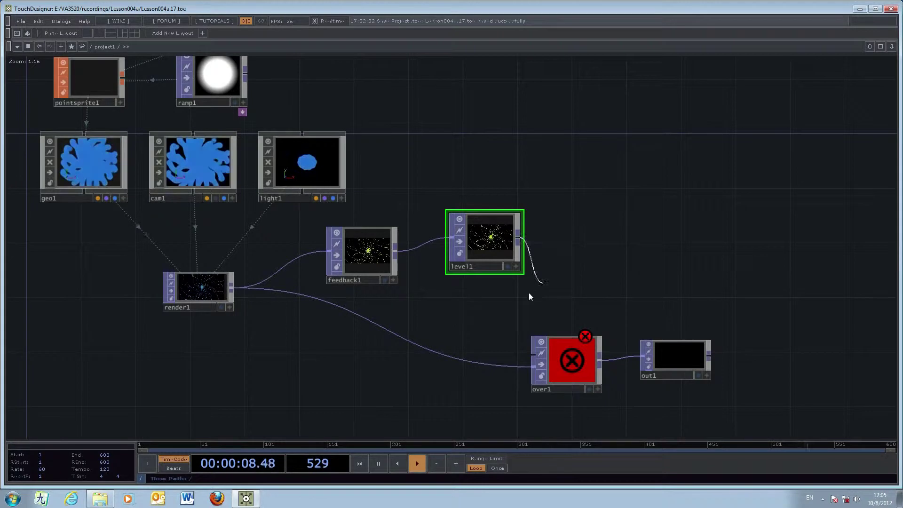
{"action": "left_click_drag", "start_coordinate": [519, 345], "coordinate": [587, 322]}
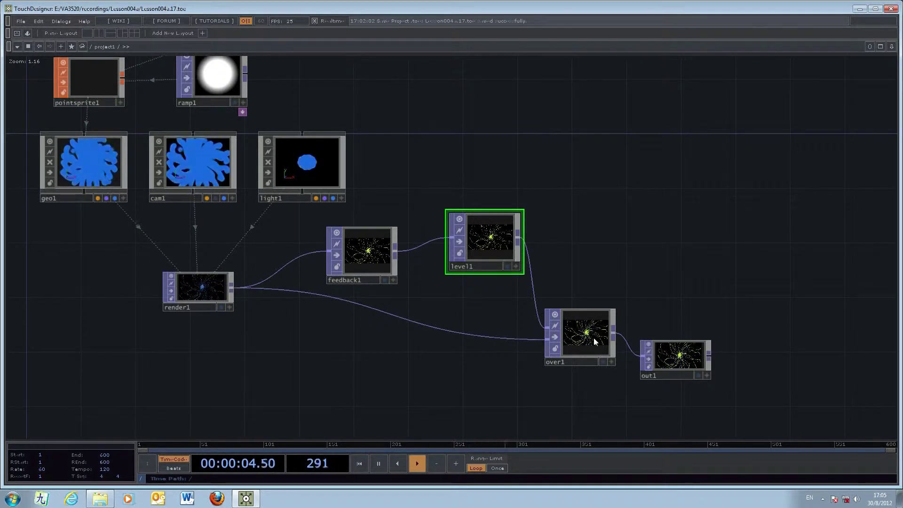
Step: Toggle out1's background display on and off, then bring up level1's parameters
{"action": "left_click", "coordinate": [697, 376]}
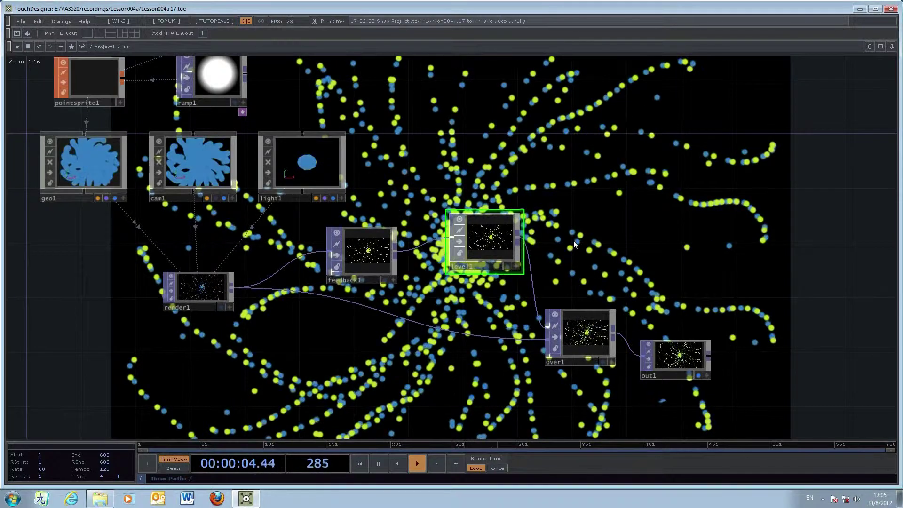
{"action": "left_click", "coordinate": [699, 375]}
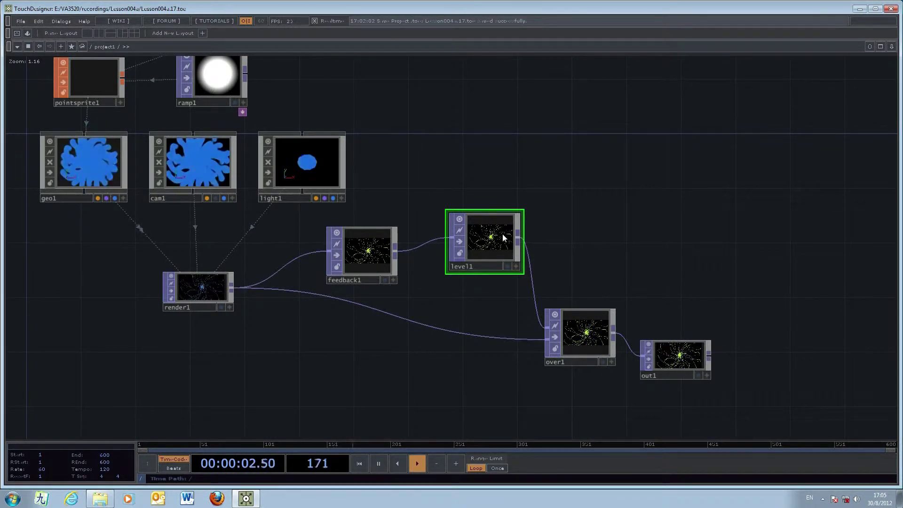
{"action": "key", "text": "p"}
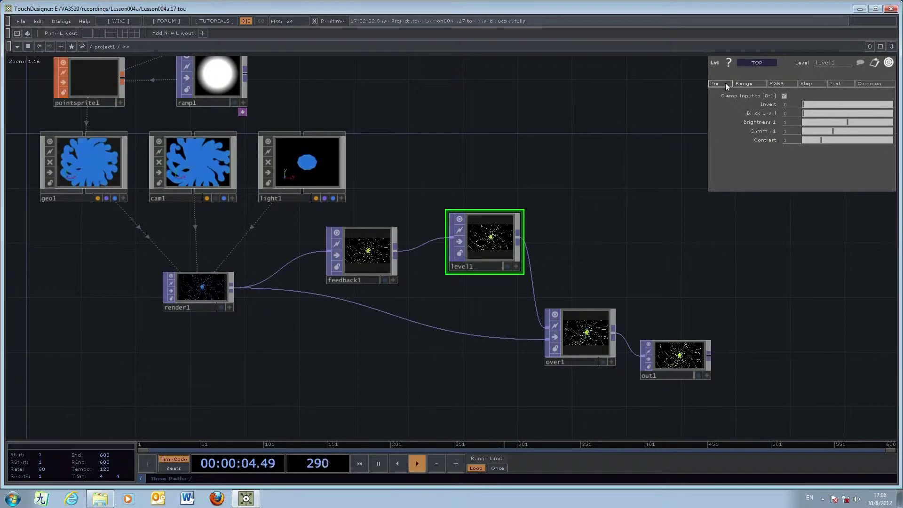
Step: View level1's Range and Post pages showing Opacity 0.973, briefly previewing out1's output
{"action": "left_click", "coordinate": [746, 83]}
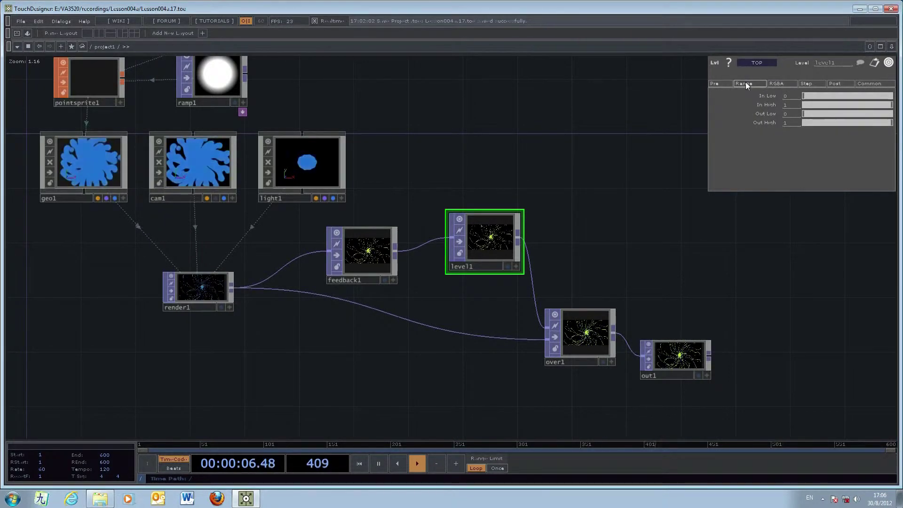
{"action": "left_click", "coordinate": [839, 83]}
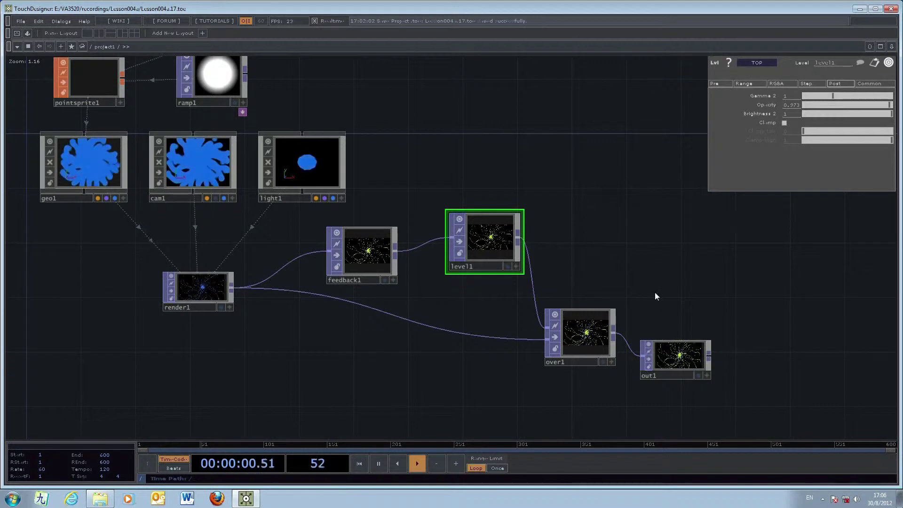
{"action": "left_click", "coordinate": [699, 375]}
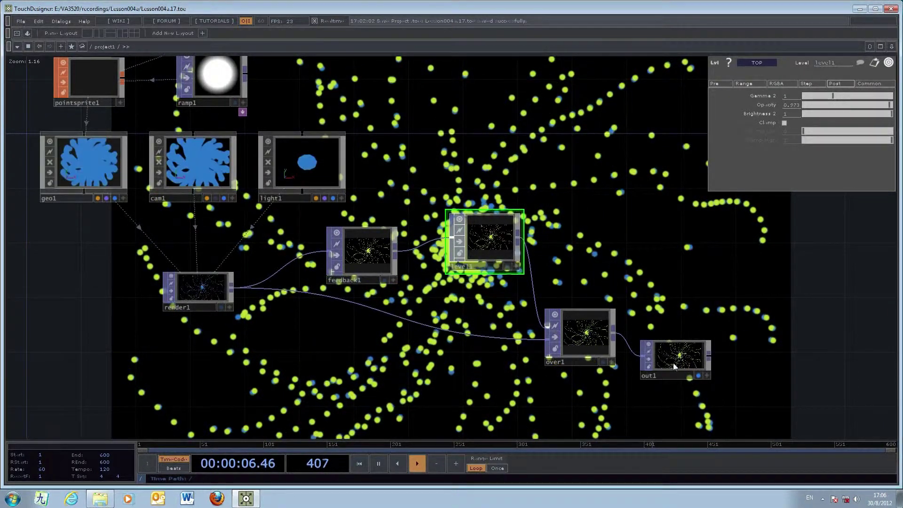
{"action": "left_click", "coordinate": [699, 375]}
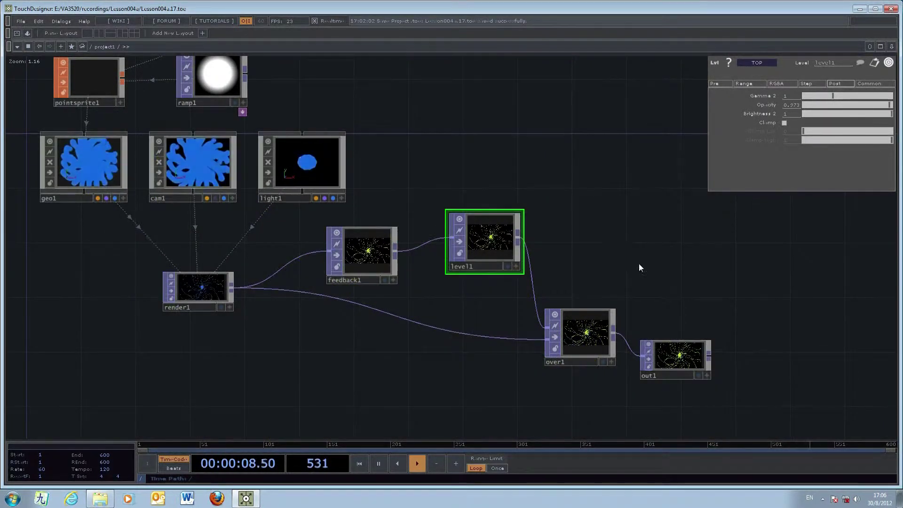
{"action": "left_click_drag", "start_coordinate": [639, 264], "coordinate": [630, 233]}
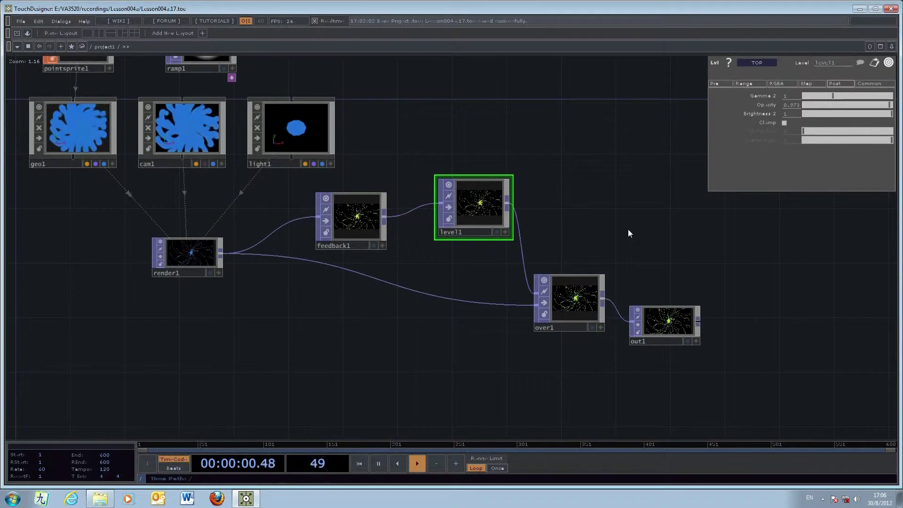
Step: Select feedback1, move out1 further right, and insert an operator on the over1–out1 wire
{"action": "left_click", "coordinate": [351, 222]}
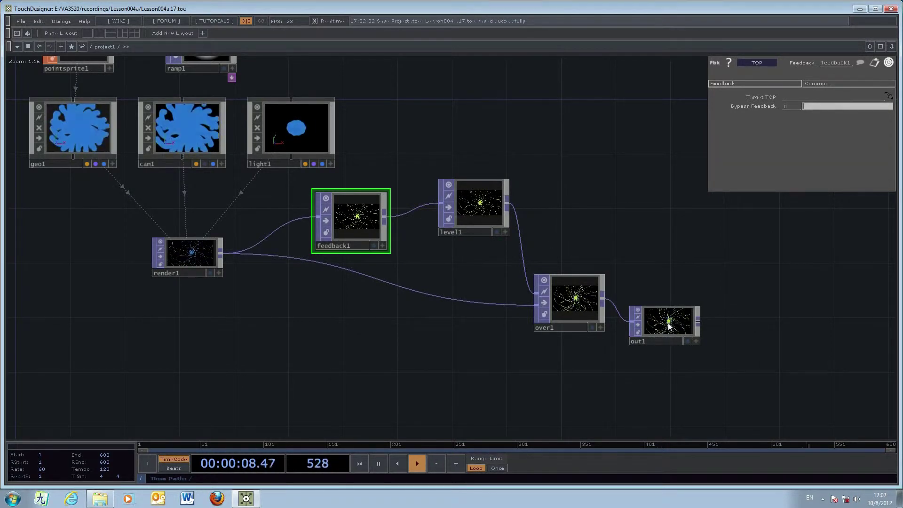
{"action": "left_click_drag", "start_coordinate": [664, 327], "coordinate": [742, 320]}
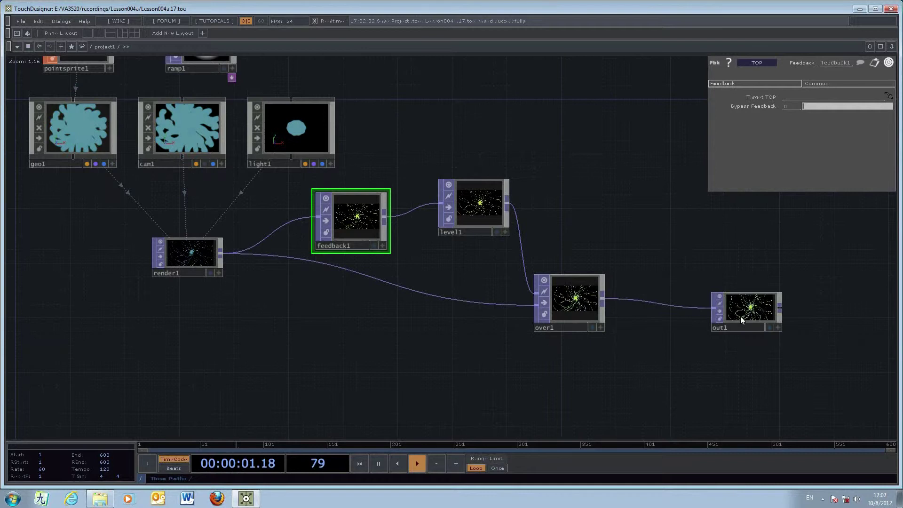
{"action": "right_click", "coordinate": [656, 303]}
{"action": "left_click", "coordinate": [670, 292]}
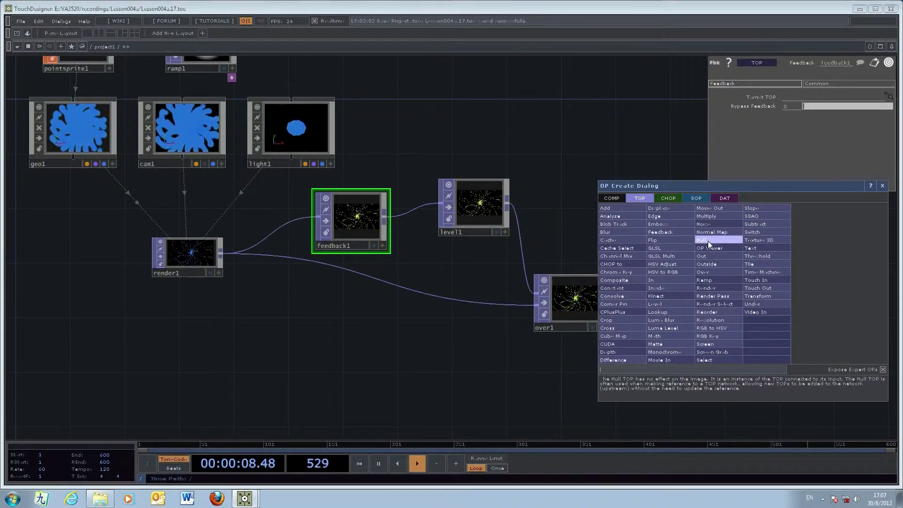
Step: Insert a Null TOP, null1, on the over1–out1 wire and space the nodes evenly
{"action": "left_click", "coordinate": [707, 241]}
{"action": "left_click", "coordinate": [656, 307]}
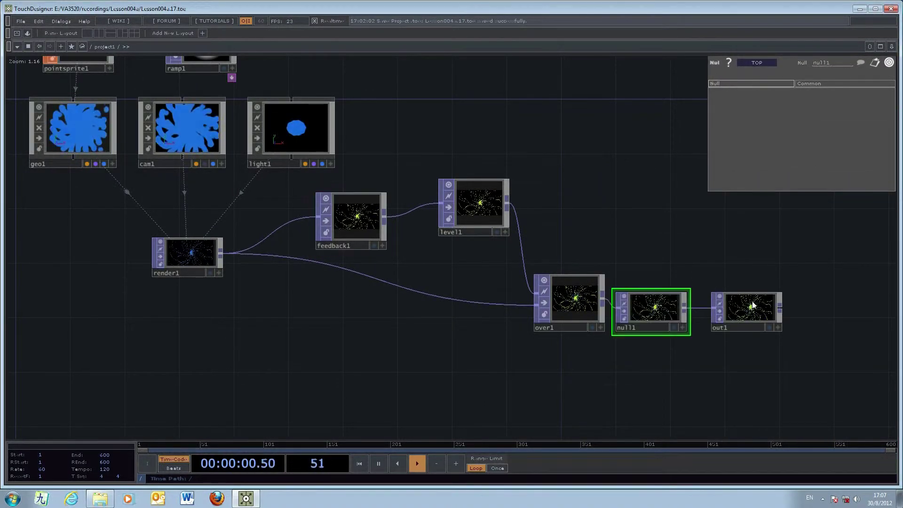
{"action": "left_click_drag", "start_coordinate": [757, 309], "coordinate": [785, 309]}
{"action": "left_click_drag", "start_coordinate": [650, 302], "coordinate": [677, 302]}
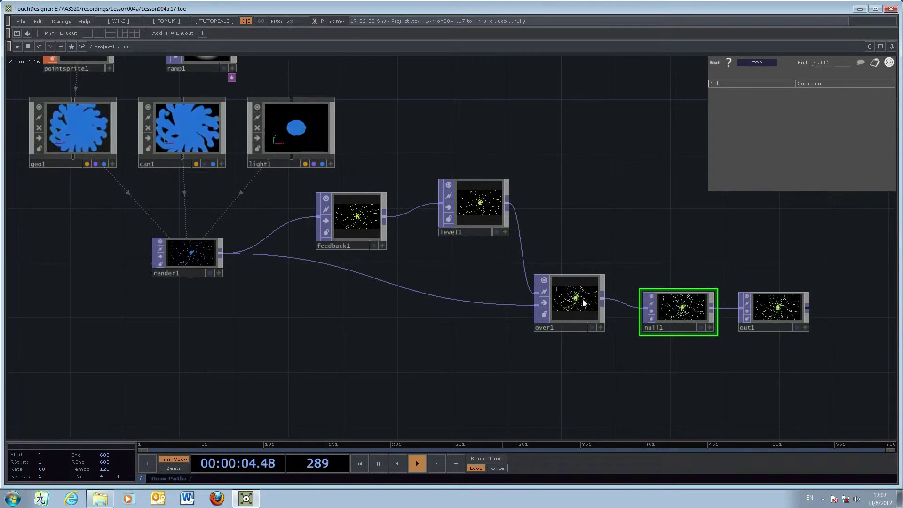
Step: Inspect the out1, over1 and null1 parameters, then select feedback1
{"action": "left_click", "coordinate": [779, 307]}
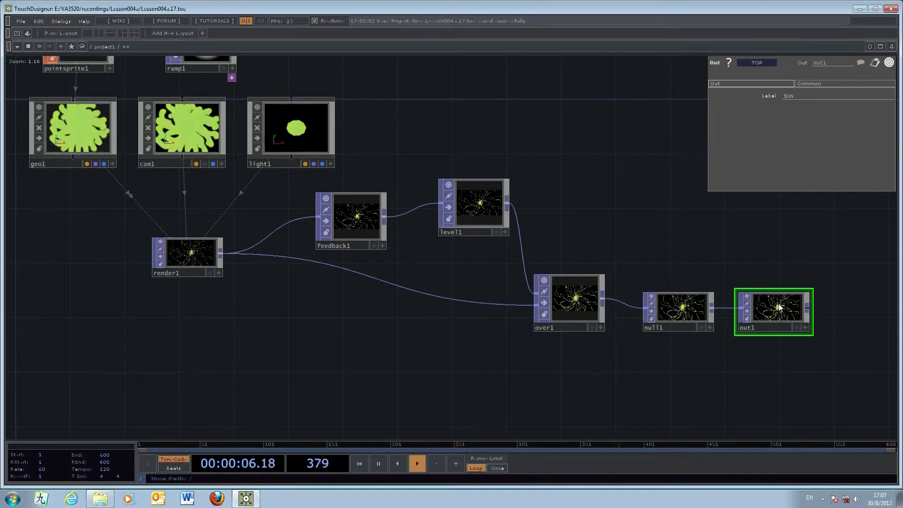
{"action": "left_click", "coordinate": [583, 308]}
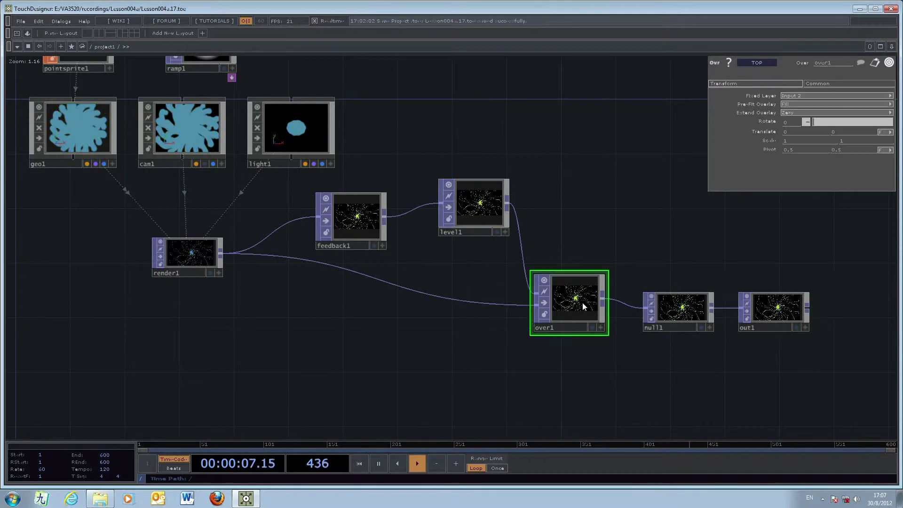
{"action": "left_click", "coordinate": [682, 308]}
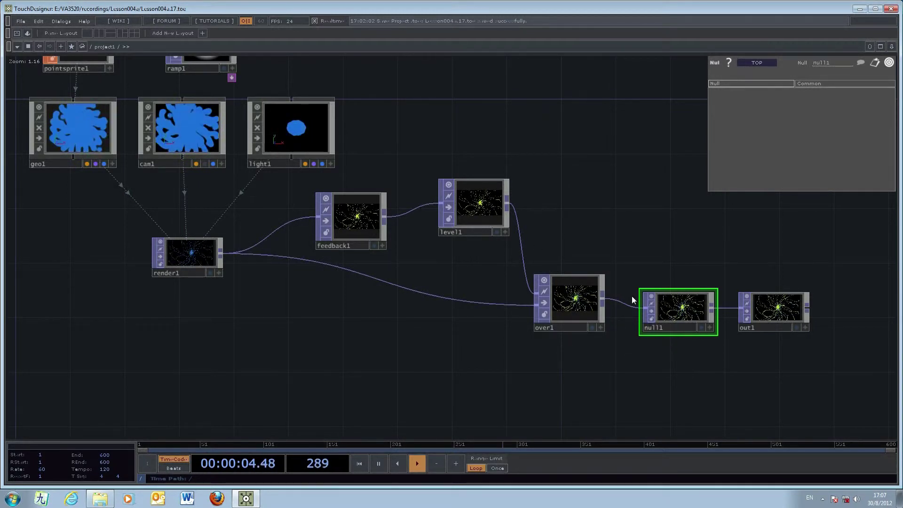
{"action": "left_click", "coordinate": [366, 221]}
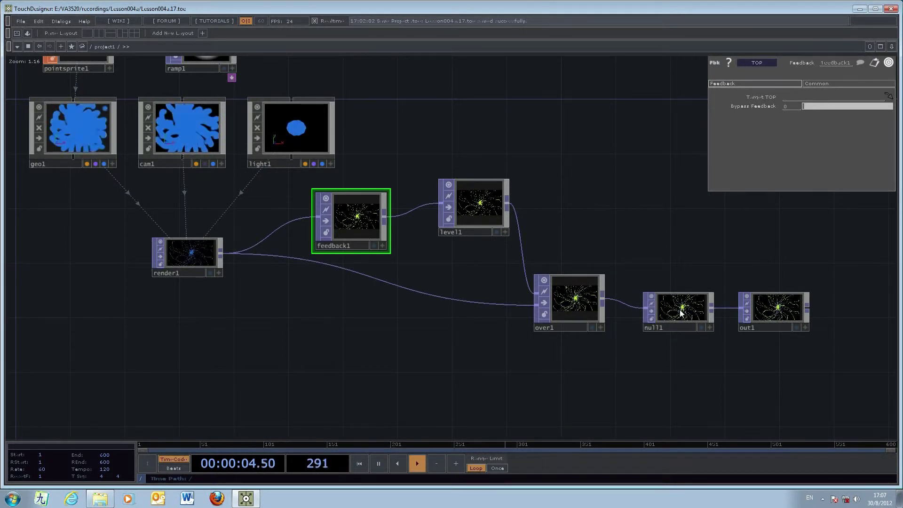
Step: Drop null1 into feedback1's Target TOP and display out1's particle trails behind the network
{"action": "mouse_move", "coordinate": [683, 314]}
{"action": "left_mouse_down"}
{"action": "mouse_move", "coordinate": [654, 233]}
{"action": "mouse_move", "coordinate": [665, 139]}
{"action": "mouse_move", "coordinate": [798, 100]}
{"action": "left_mouse_up"}
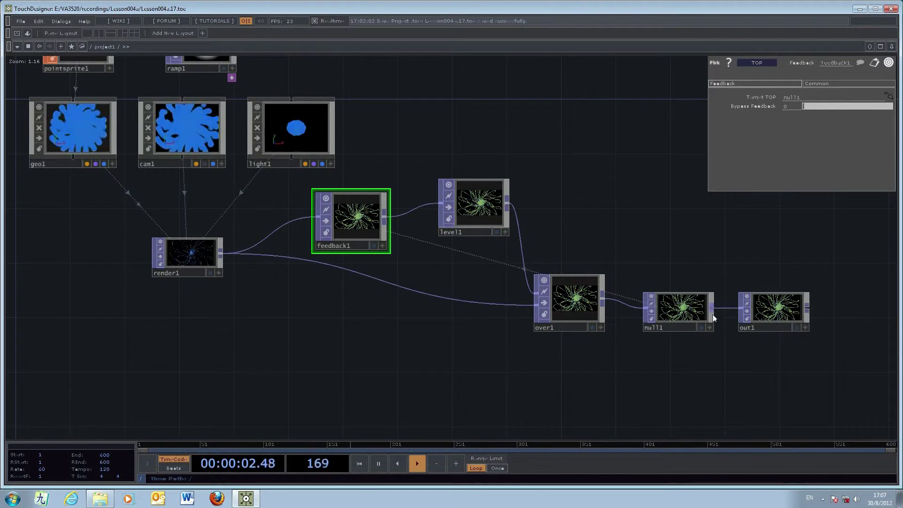
{"action": "left_click", "coordinate": [795, 328]}
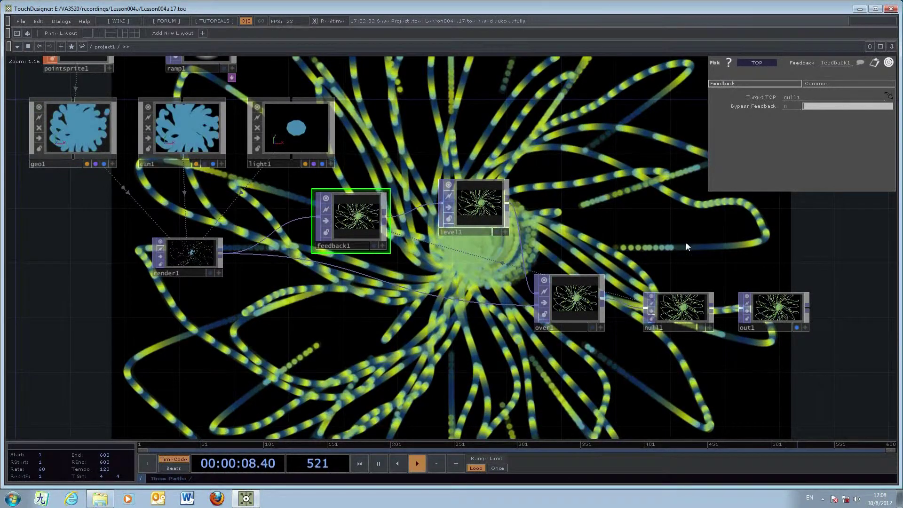
{"action": "left_click_drag", "start_coordinate": [673, 249], "coordinate": [529, 293]}
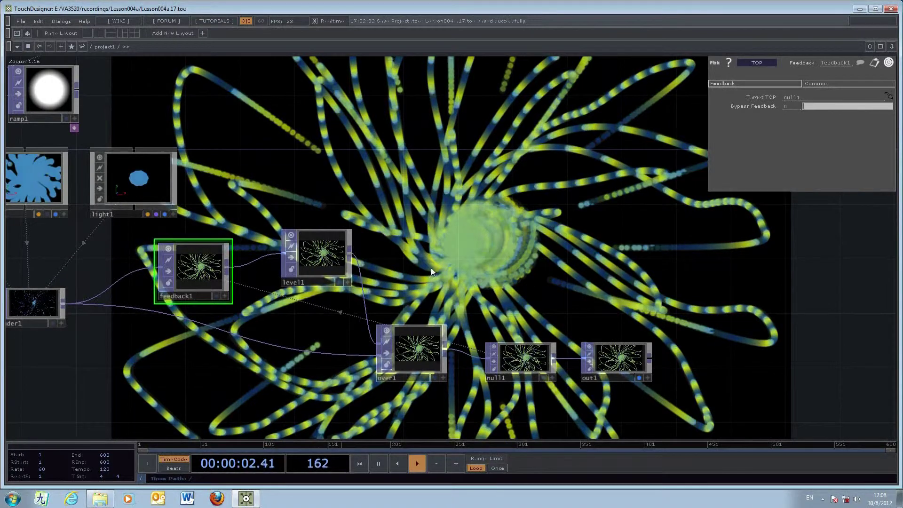
Step: Lower level1's Opacity, raise it back to 0.968, then hide out1's background display
{"action": "left_click", "coordinate": [318, 259]}
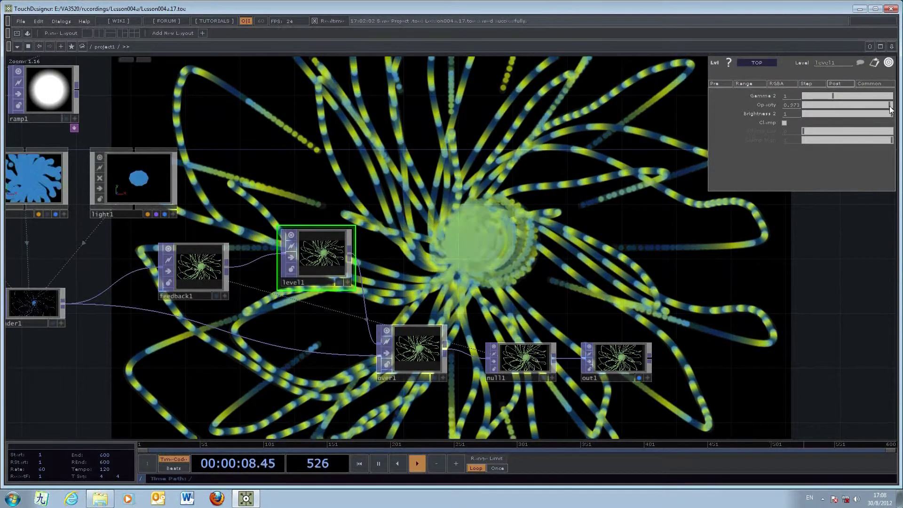
{"action": "left_click_drag", "start_coordinate": [889, 109], "coordinate": [843, 103]}
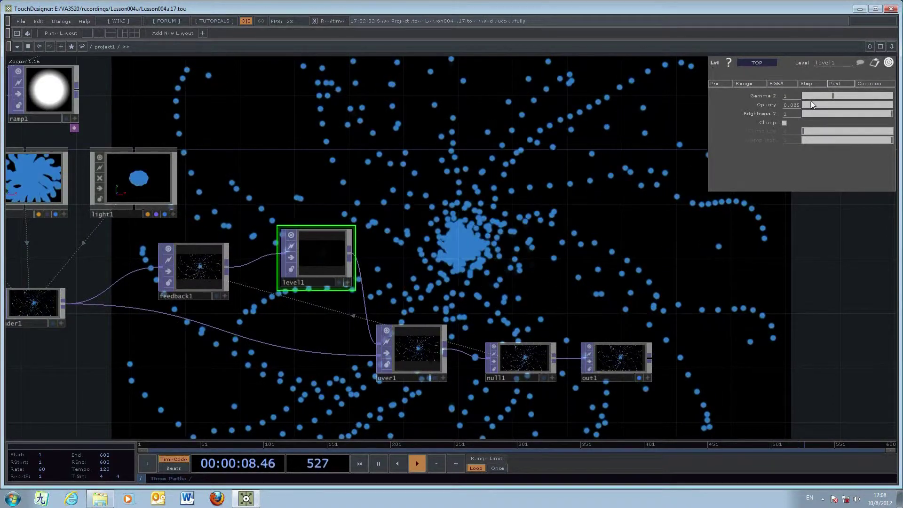
{"action": "left_click_drag", "start_coordinate": [811, 101], "coordinate": [889, 107]}
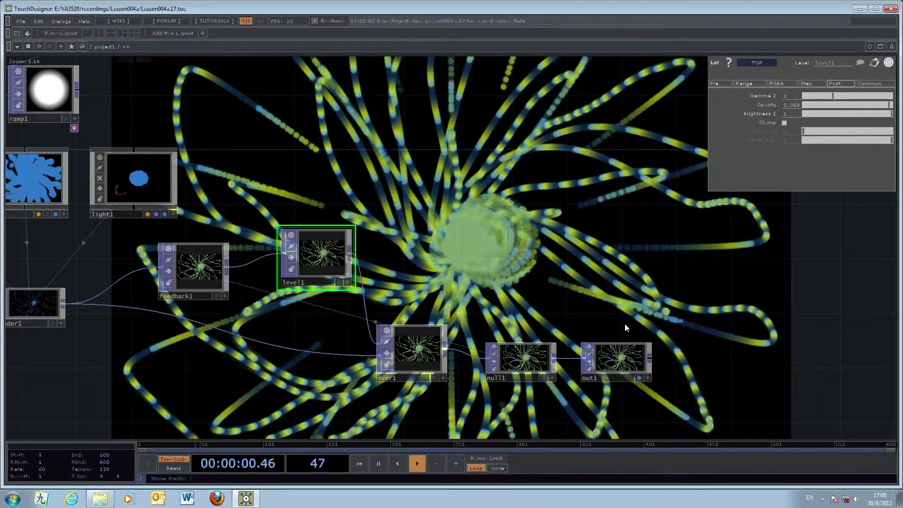
{"action": "left_click", "coordinate": [639, 378]}
{"action": "left_click_drag", "start_coordinate": [545, 254], "coordinate": [703, 267]}
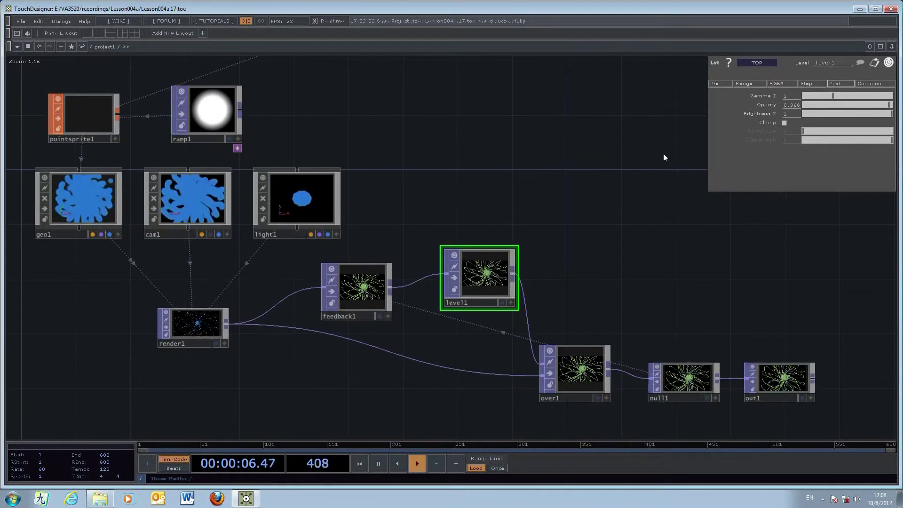
Step: Bring render1 into view and select geo1 to inspect its parameters
{"action": "left_click_drag", "start_coordinate": [664, 153], "coordinate": [694, 306]}
{"action": "left_click_drag", "start_coordinate": [587, 268], "coordinate": [613, 210]}
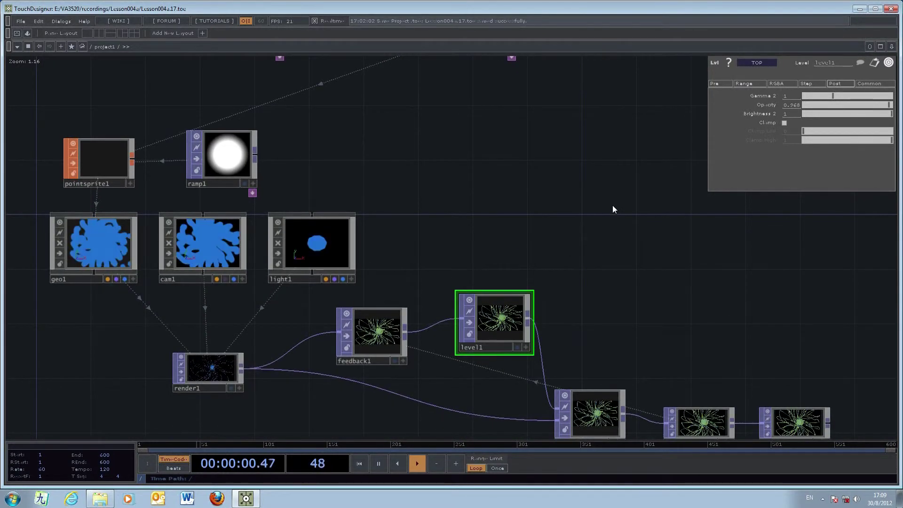
{"action": "left_click", "coordinate": [100, 245]}
Step: Select out1 at the end of the feedback chain and open its right-click operator menu
{"action": "left_click_drag", "start_coordinate": [681, 327], "coordinate": [613, 277]}
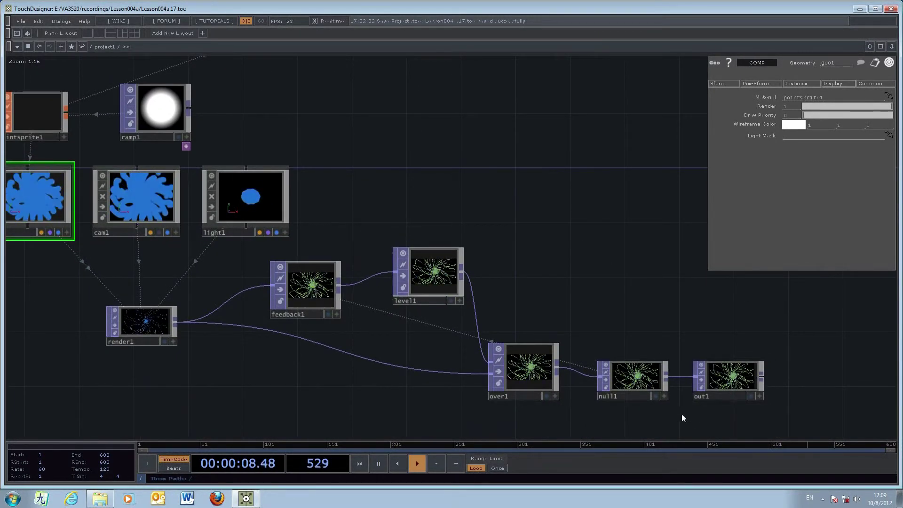
{"action": "left_click", "coordinate": [742, 373]}
{"action": "right_click", "coordinate": [736, 371]}
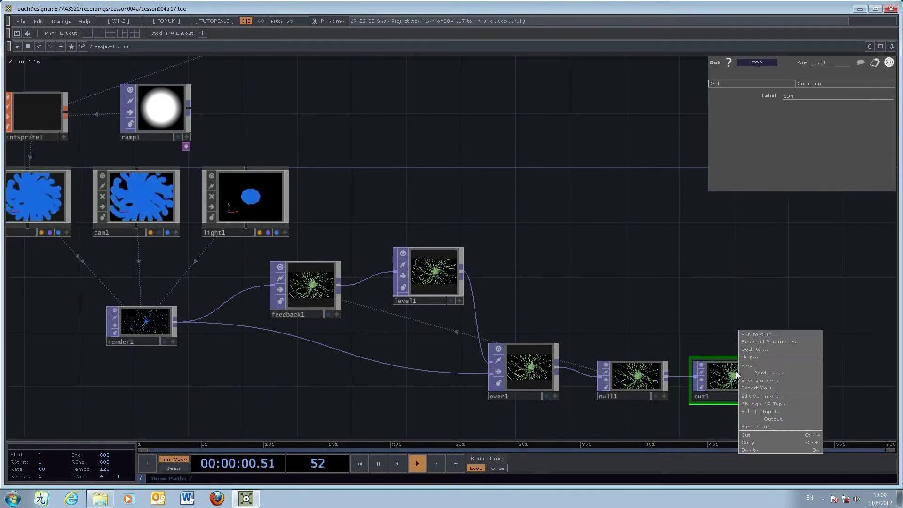